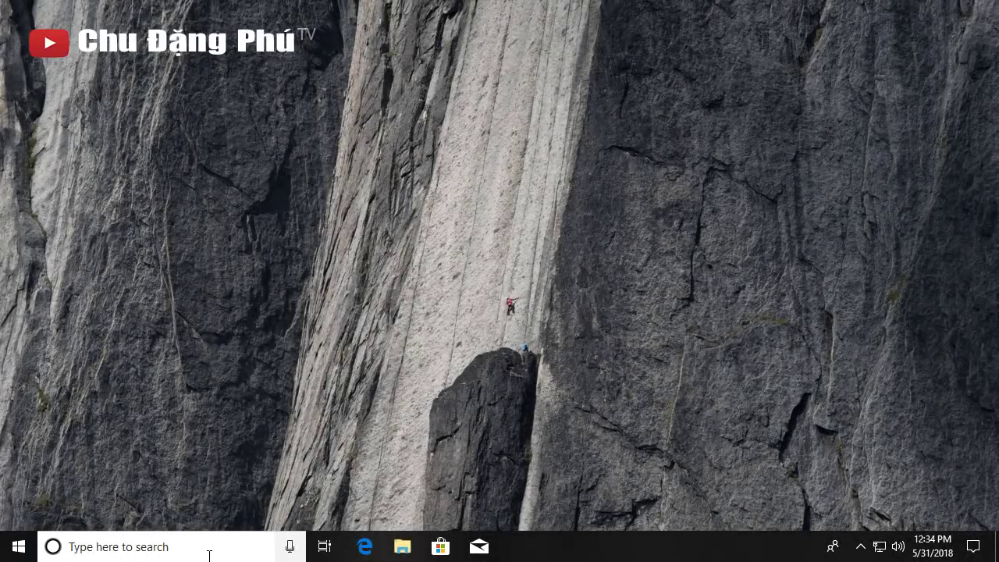
Step: Search Windows for "language" and open the Region & language settings
click(221, 549)
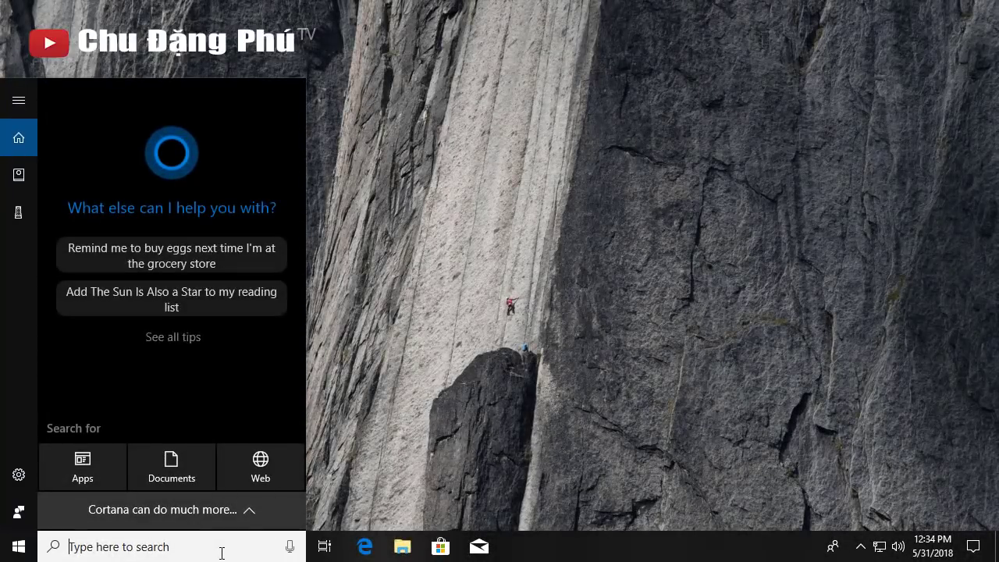
text(language)
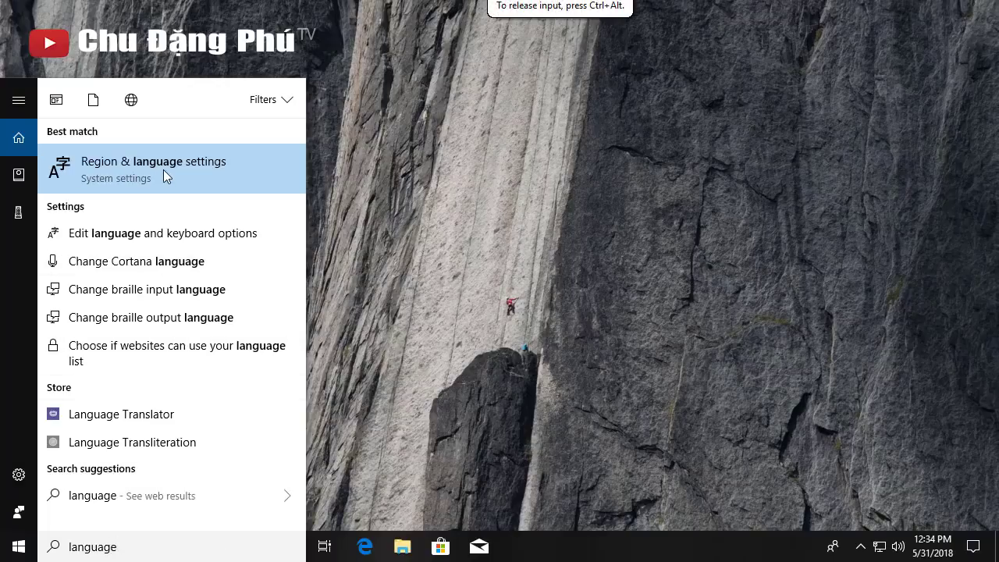
click(202, 175)
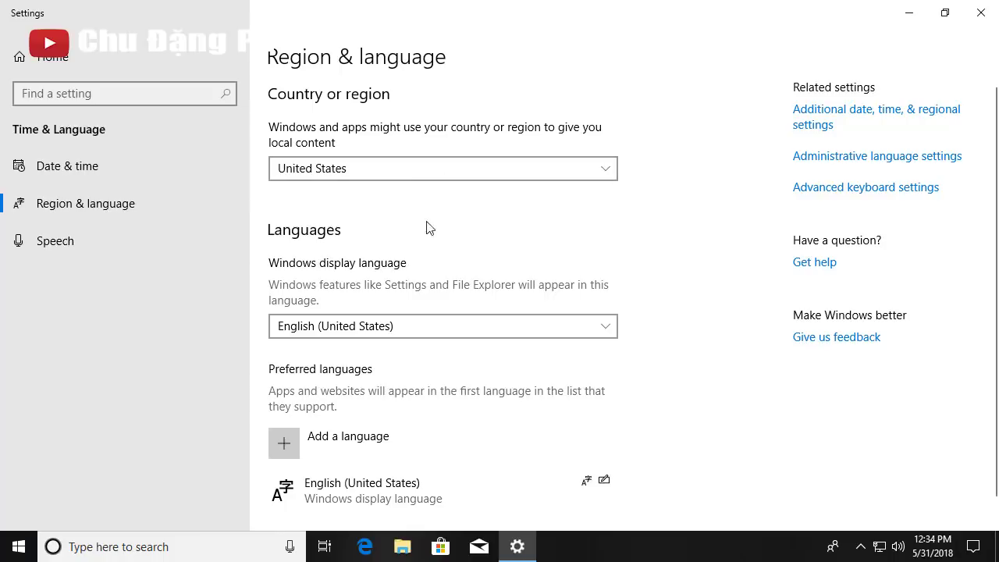
Step: Check which Windows display languages are available and keep English (United States) selected
scroll(468, 279, down, 1)
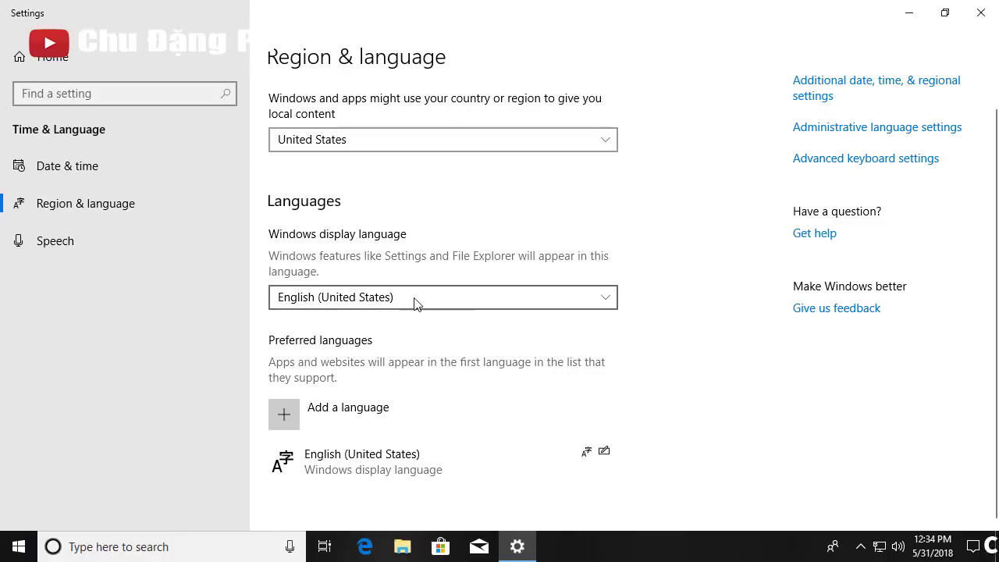
click(602, 298)
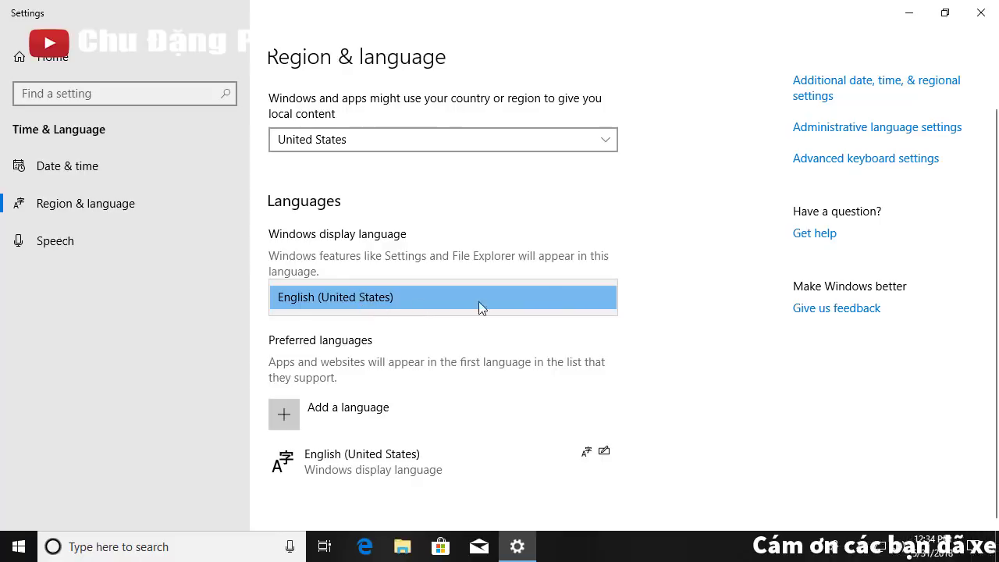
click(361, 297)
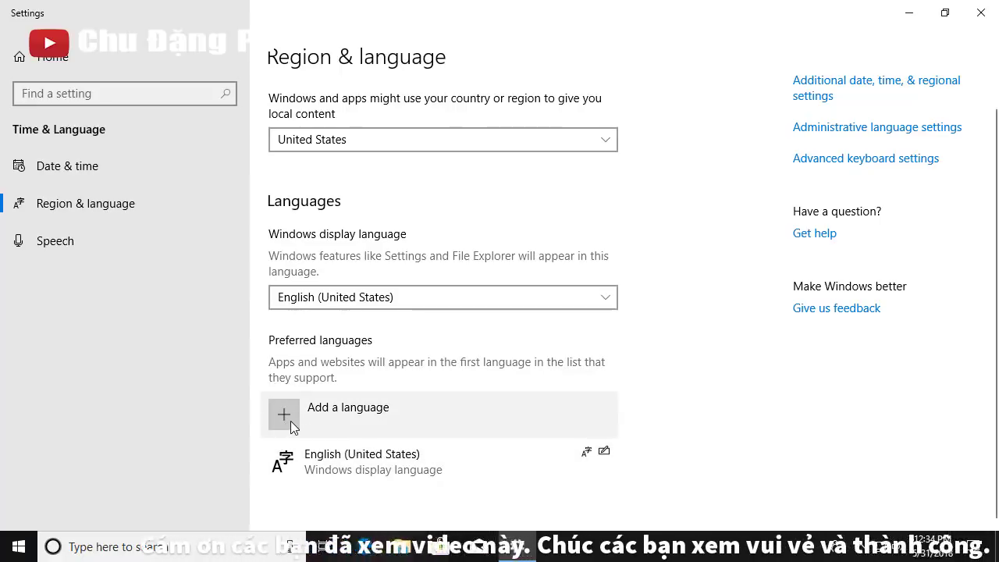
Step: Add a preferred language by finding Tiếng Việt (Vietnamese) and proceeding to its install features
click(338, 414)
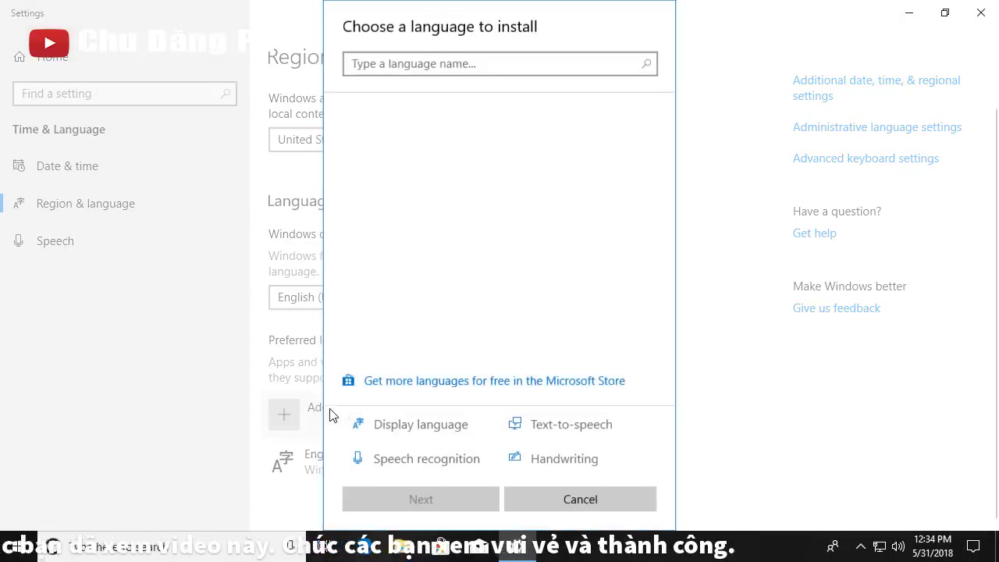
click(475, 68)
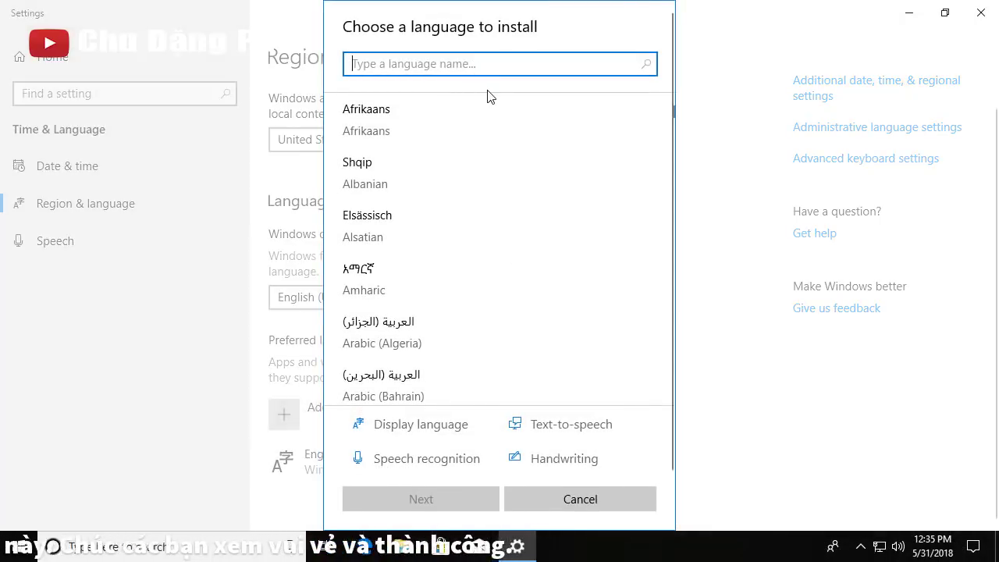
text(vietna)
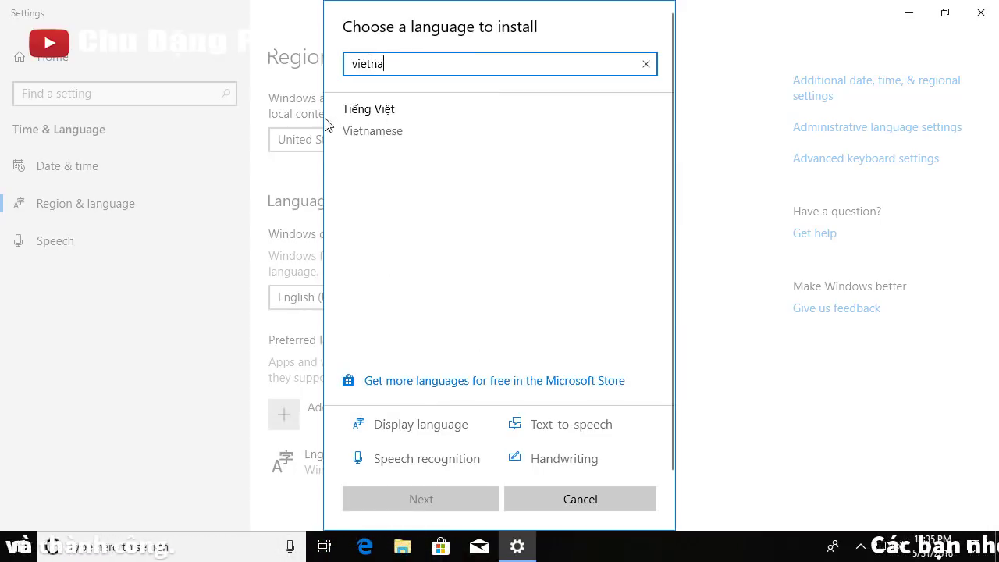
click(359, 114)
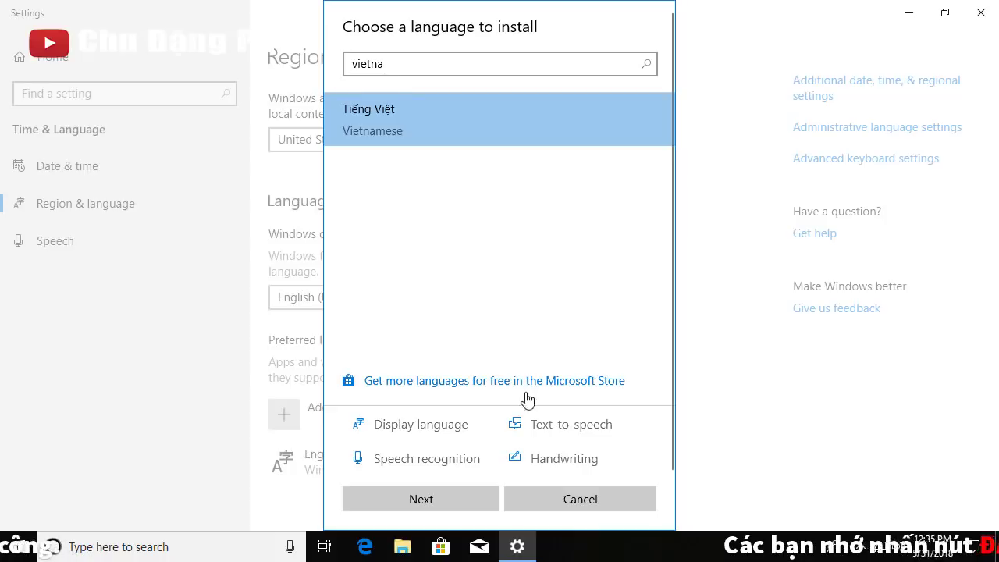
click(437, 502)
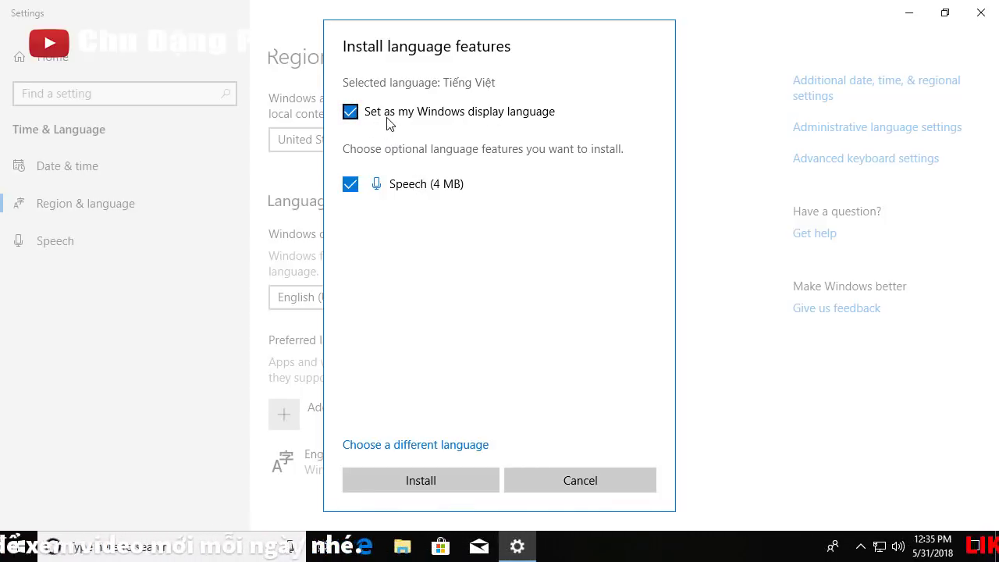
Step: Install Tiếng Việt with its Speech feature, keeping it set as the Windows display language
click(350, 113)
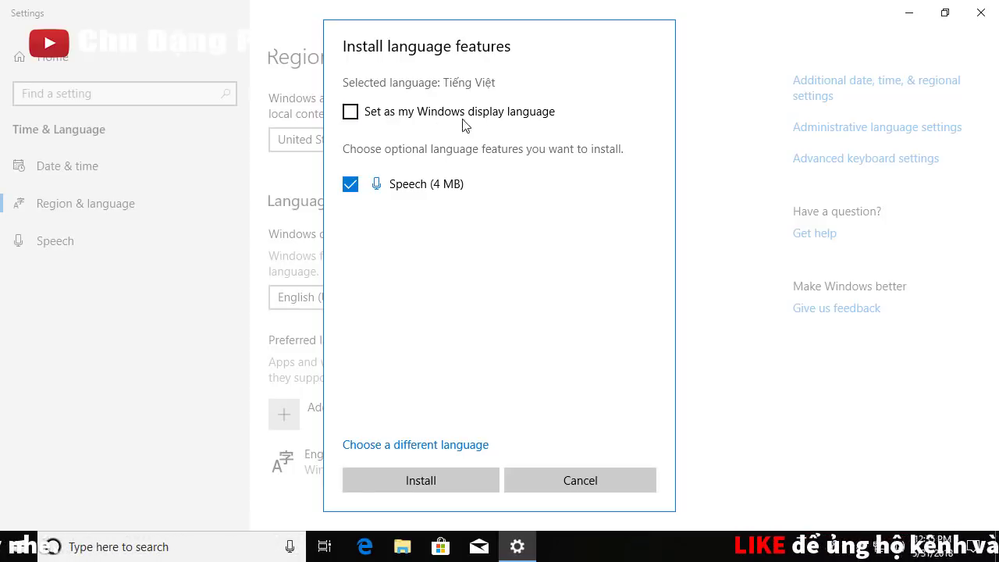
click(350, 112)
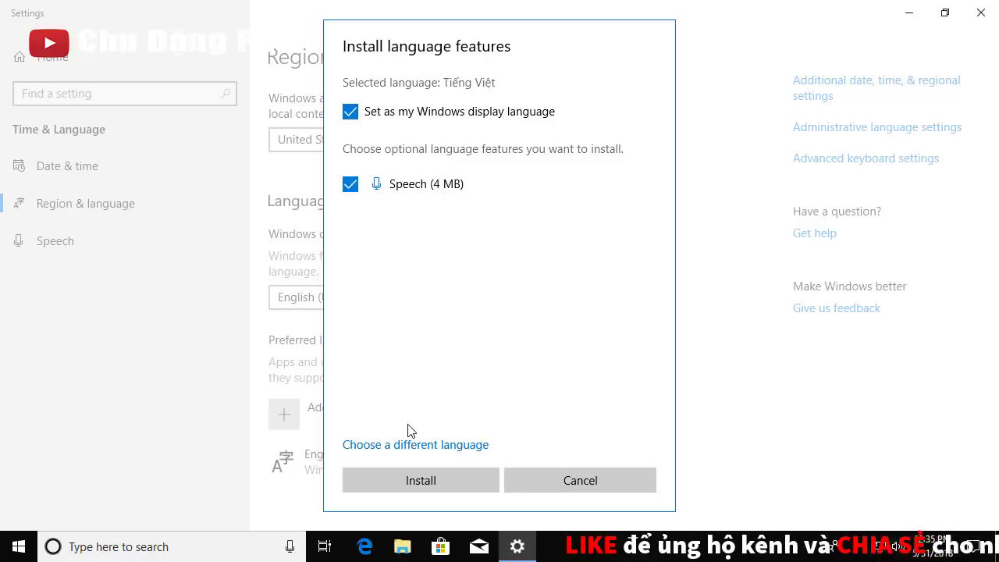
click(430, 488)
scroll(587, 379, down, 1)
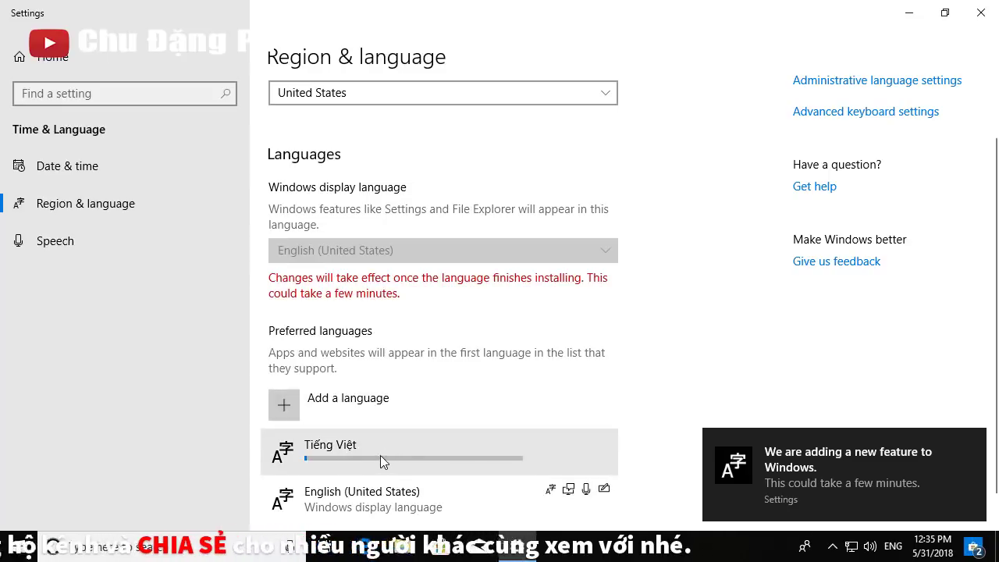
scroll(380, 455, down, 1)
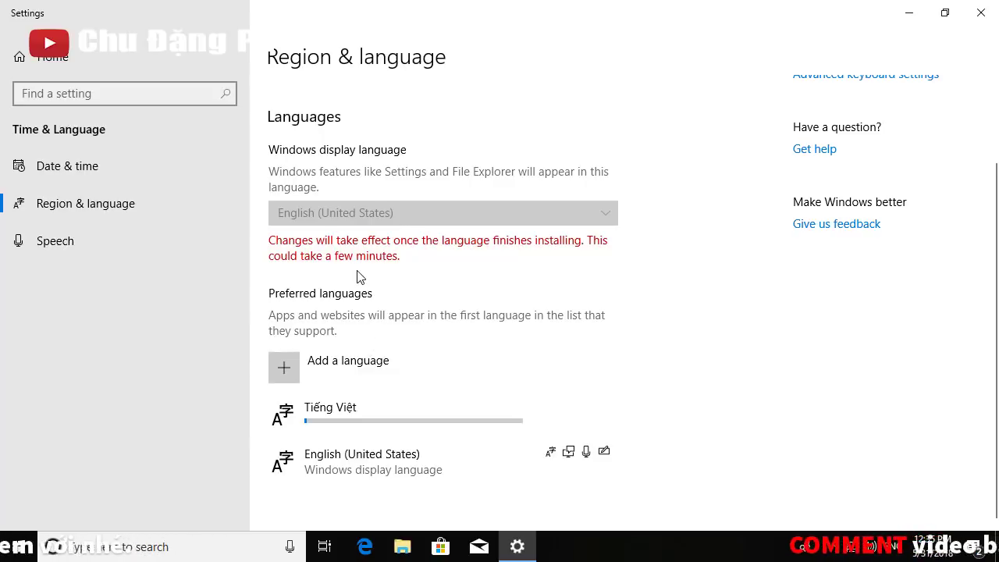
Step: Open the Tiếng Việt language options, download Basic typing, and expand the Vietnamese QWERTY keyboard entry
click(381, 416)
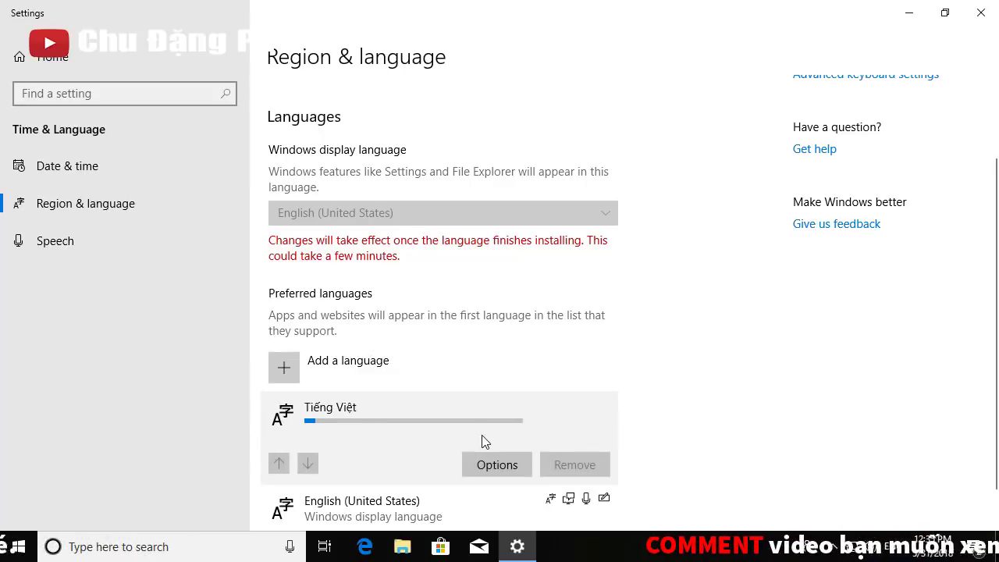
click(502, 463)
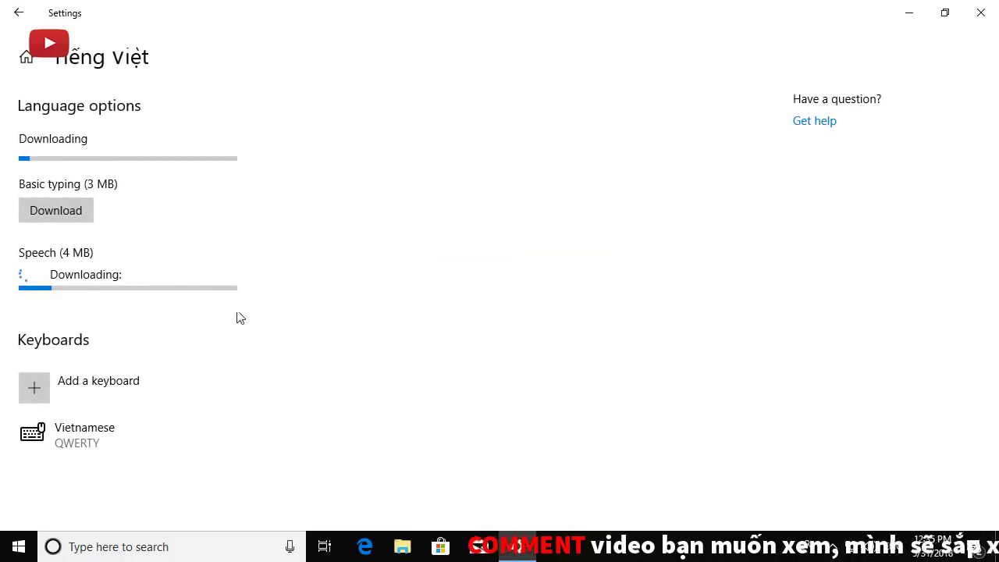
click(74, 205)
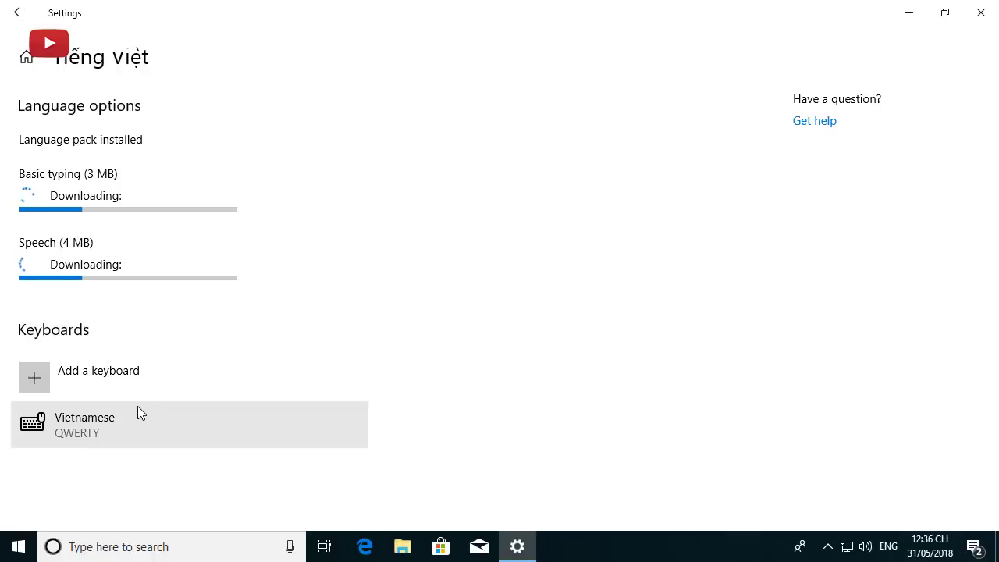
click(132, 423)
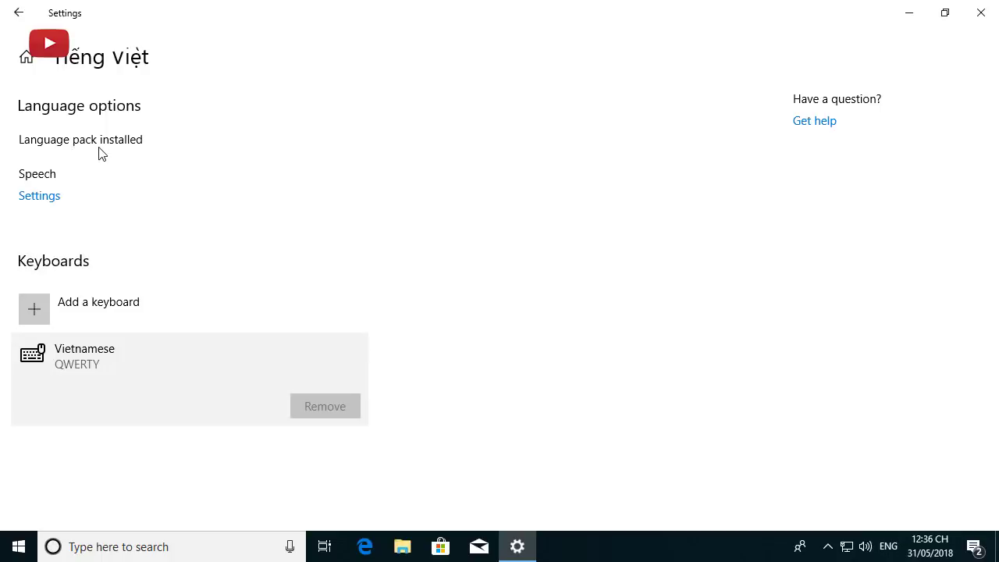
Step: Return to the Region & language page, review the display and preferred languages, and close Settings
click(18, 12)
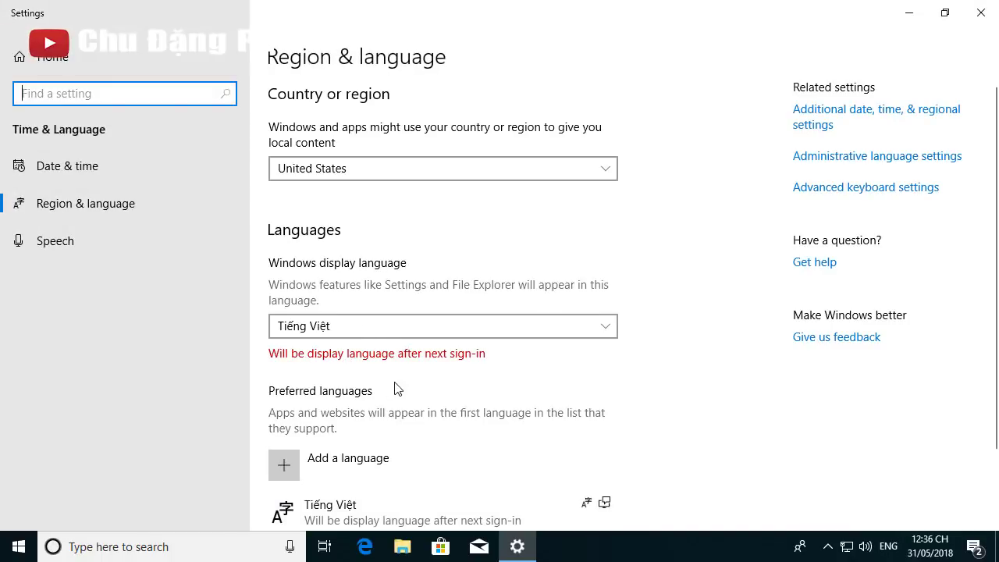
scroll(438, 397, down, 2)
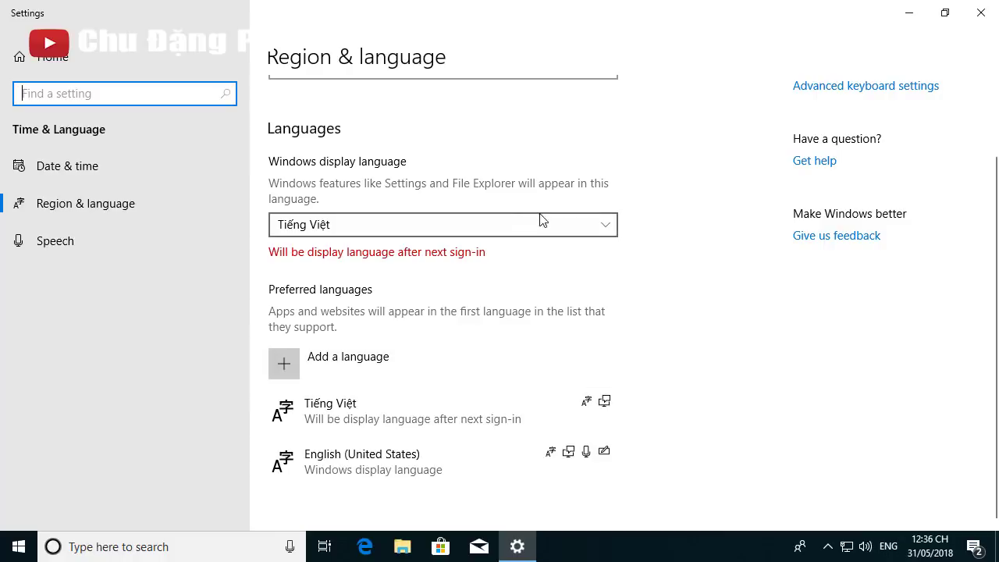
click(981, 13)
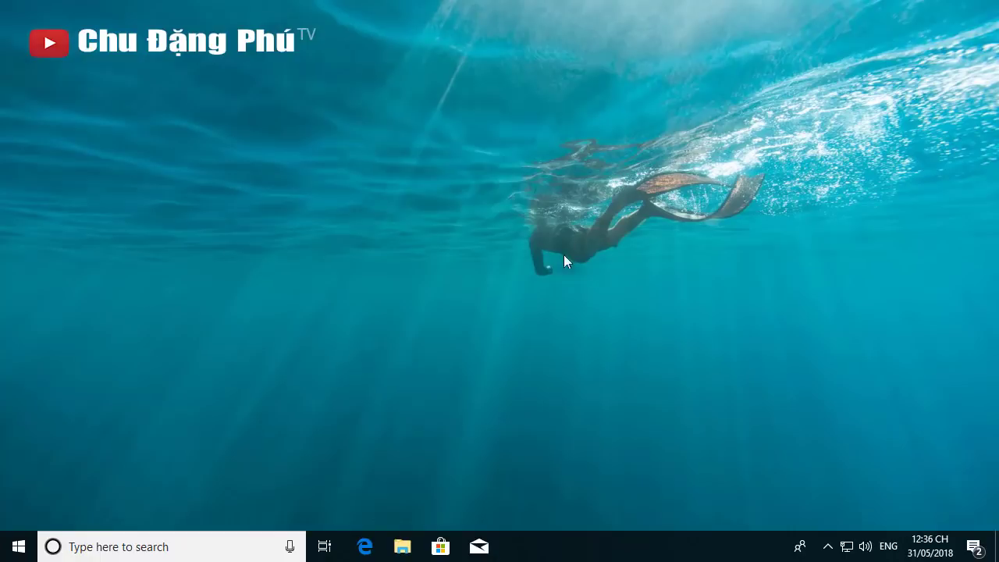
Step: Restart Windows to apply the new display language
right_click(17, 545)
mouse_move(90, 496)
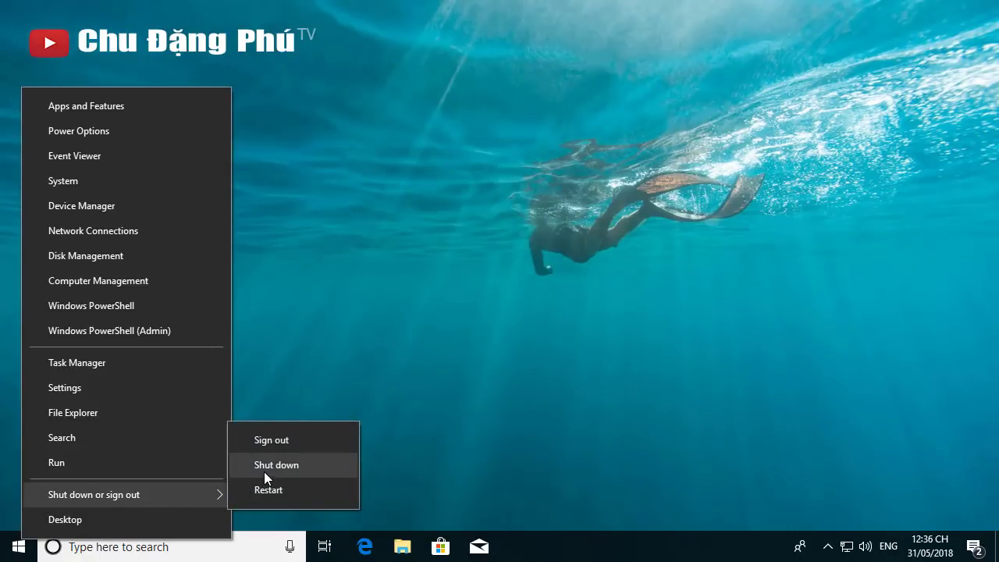
click(265, 488)
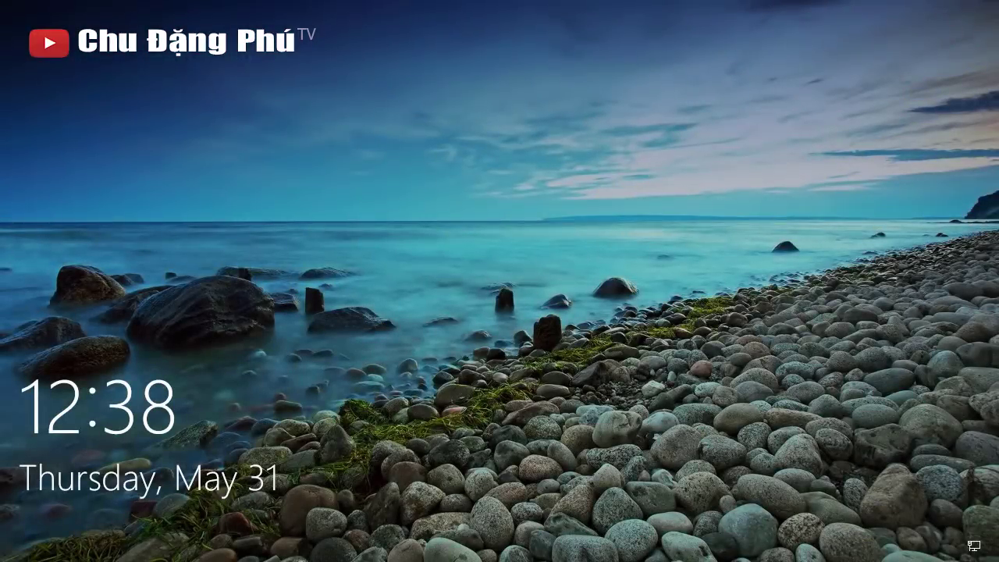
Step: Dismiss the lock screen and sign in to Windows with the account password
key(space)
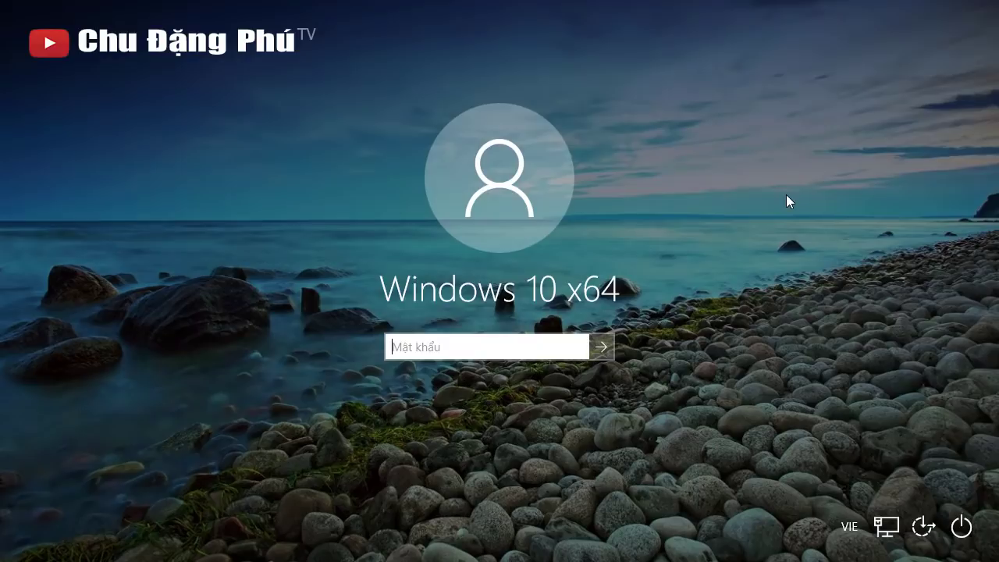
text(••)
key(Return)
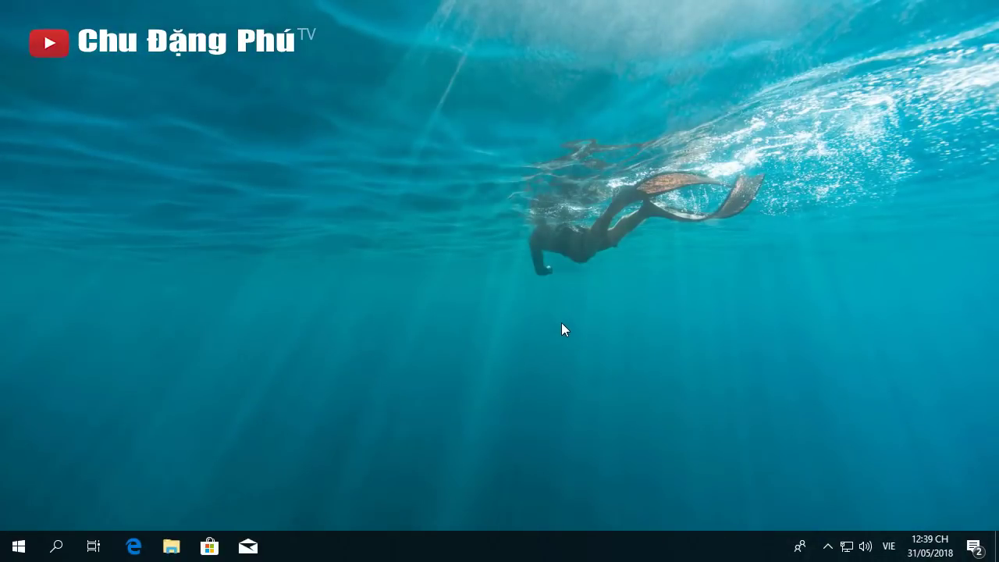
Step: Look over the Start menu and File Explorer to examine the display language
click(20, 540)
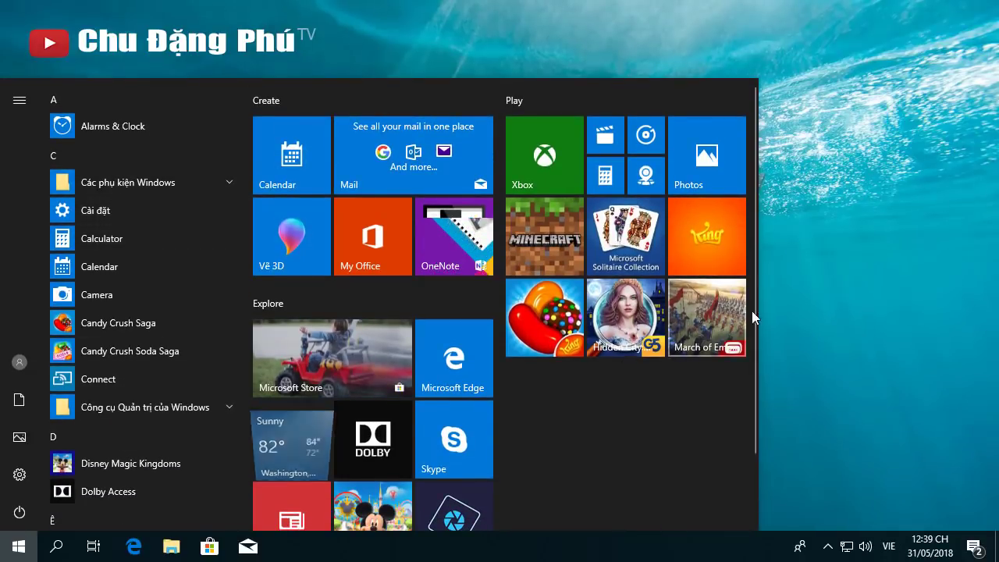
click(816, 298)
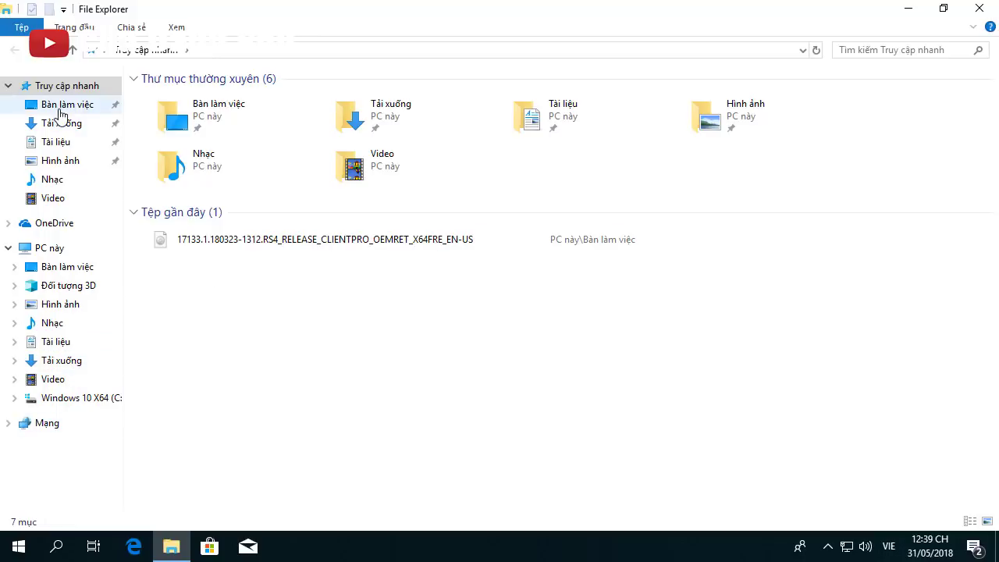
click(108, 52)
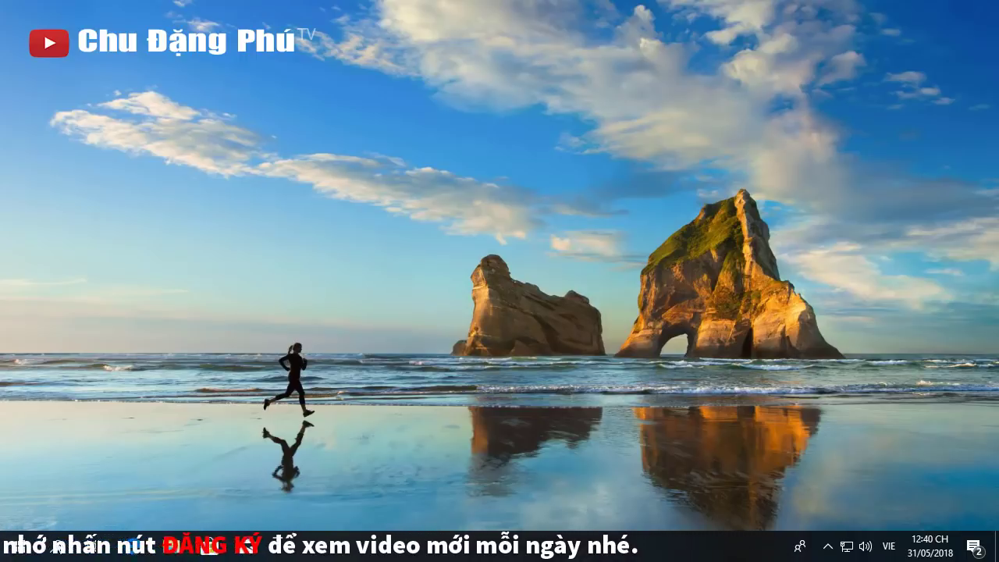
Step: Search Windows for "control" and open the Control Panel (Panel Điều khiển)
click(56, 545)
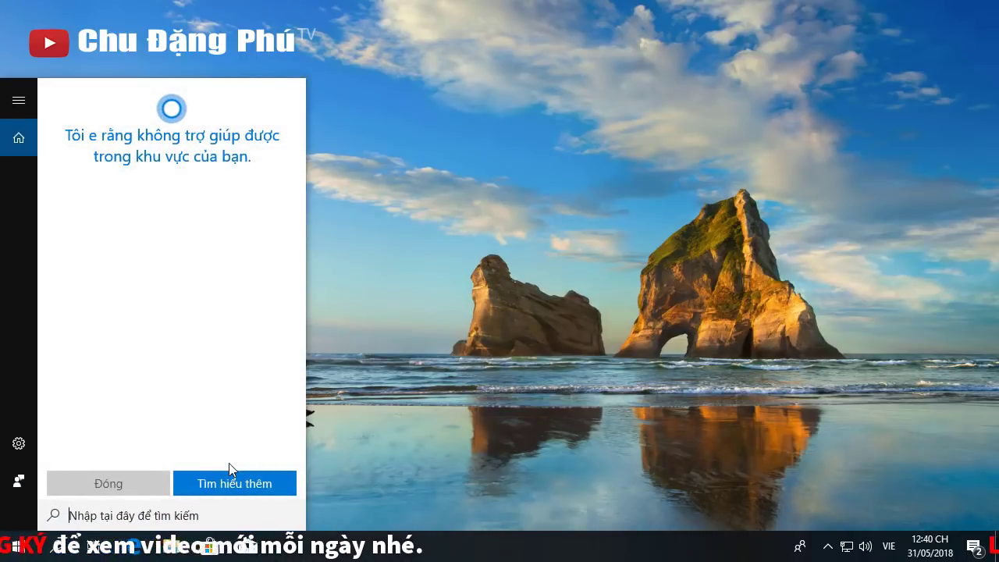
text(contr)
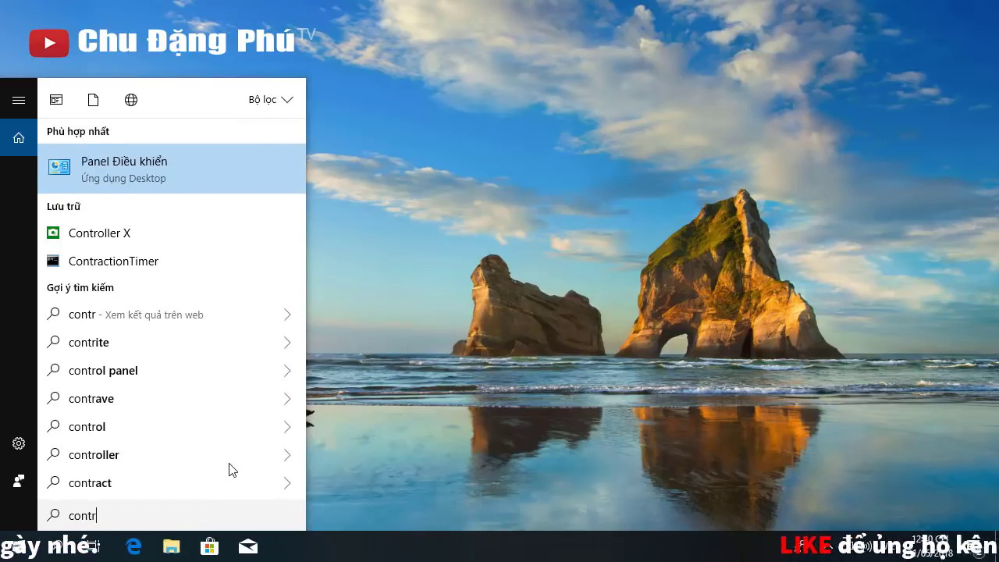
text(ol)
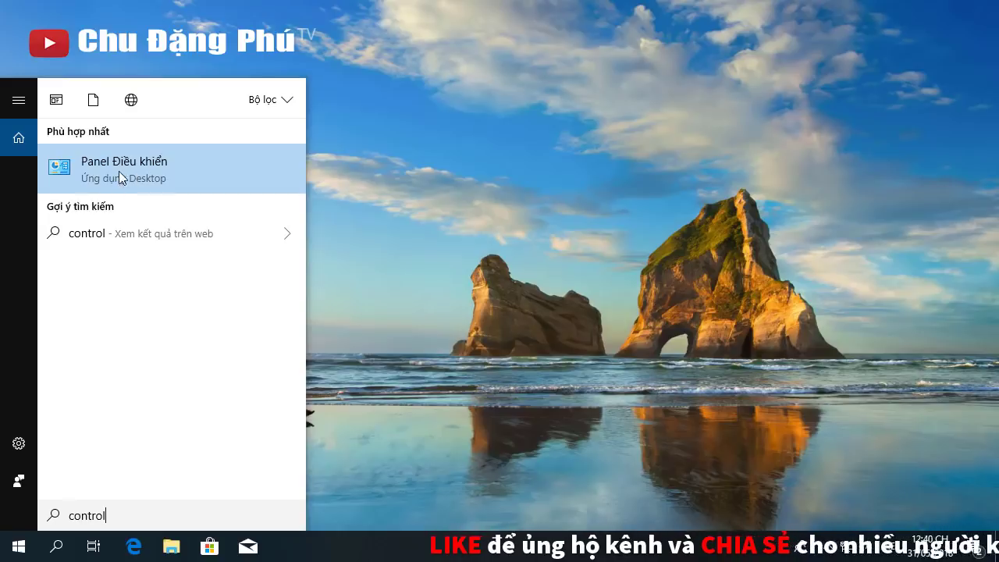
click(183, 170)
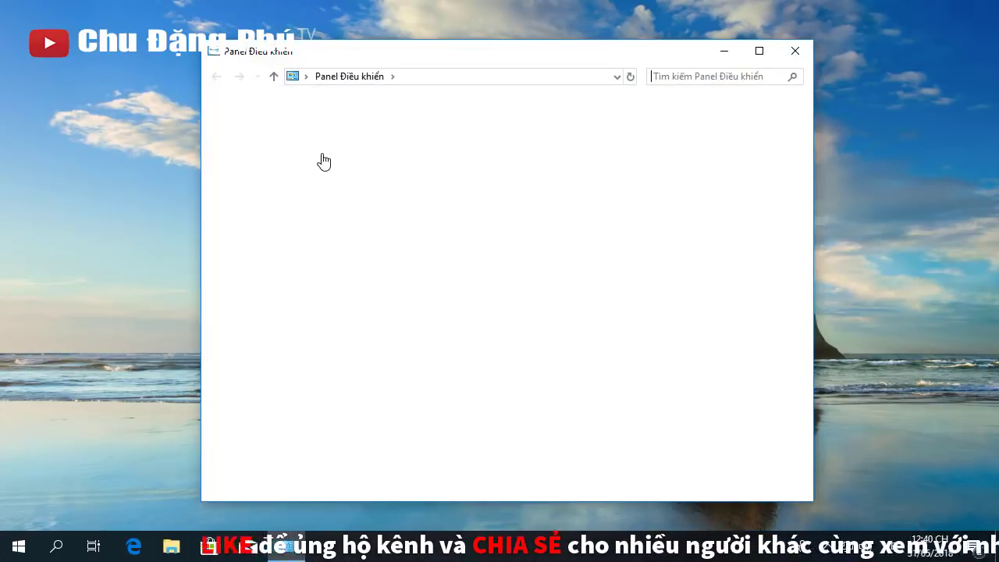
Step: Show the Control Panel items as large icons (Biểu tượng lớn), view them in a maximized window, and close it
click(393, 77)
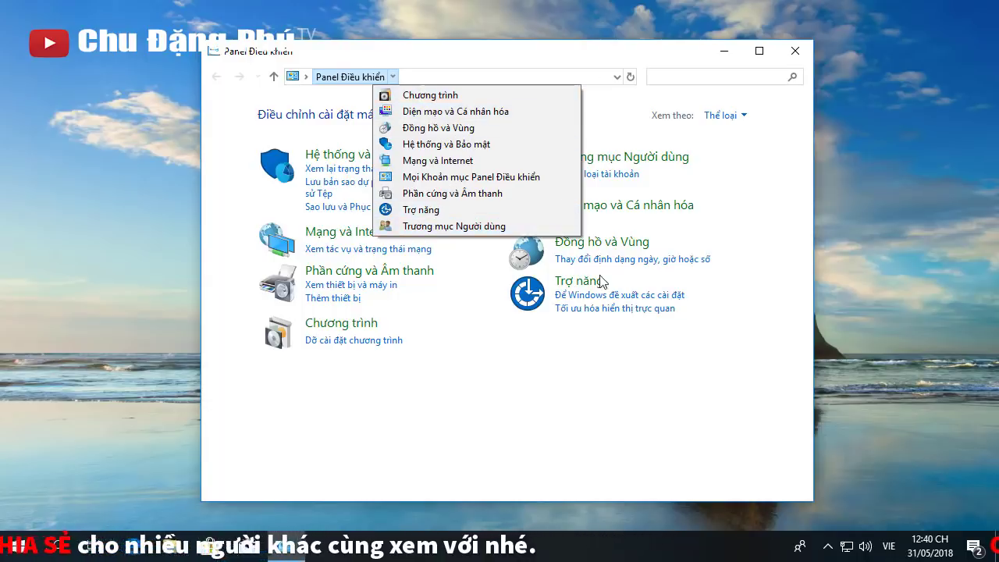
click(738, 117)
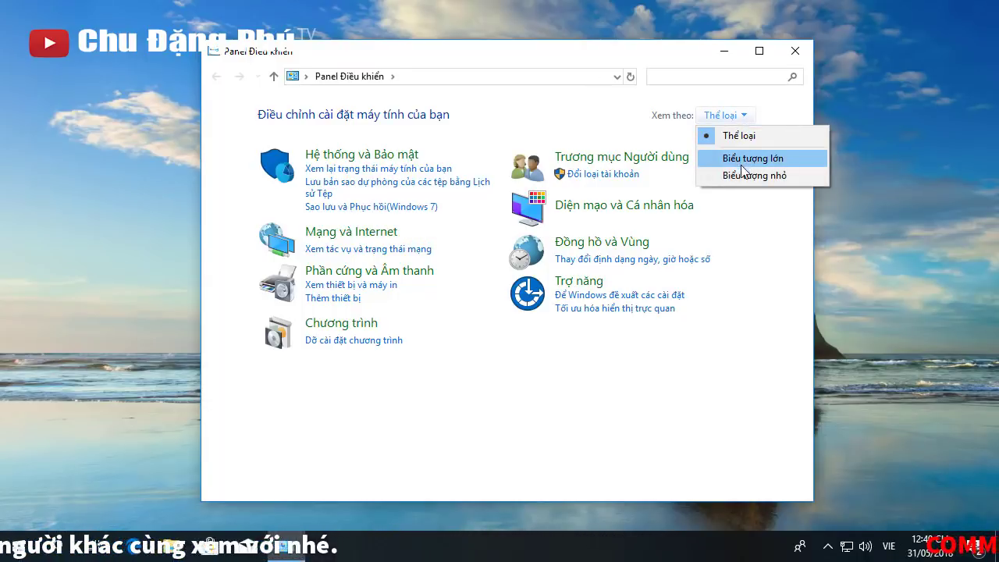
click(741, 161)
click(766, 61)
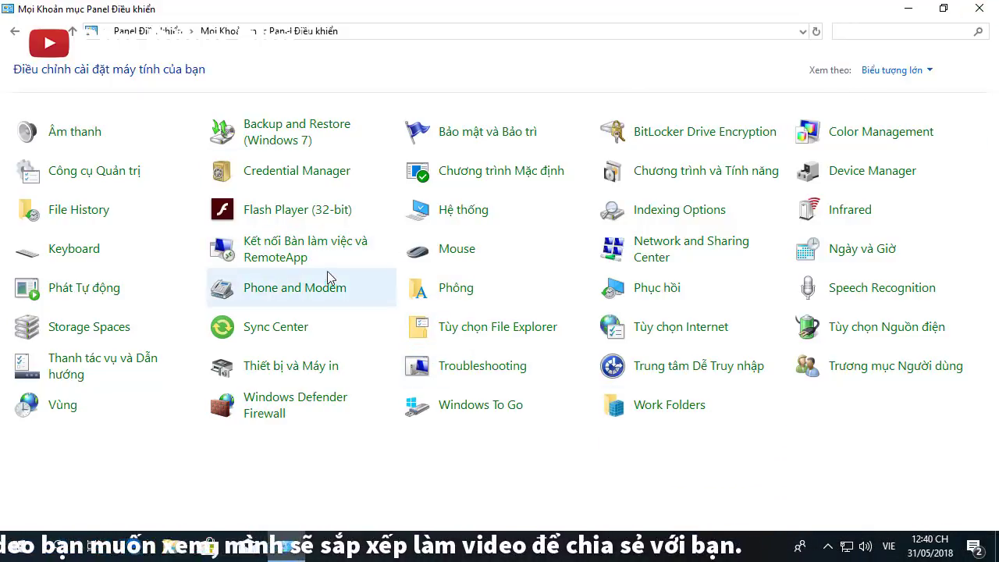
click(979, 8)
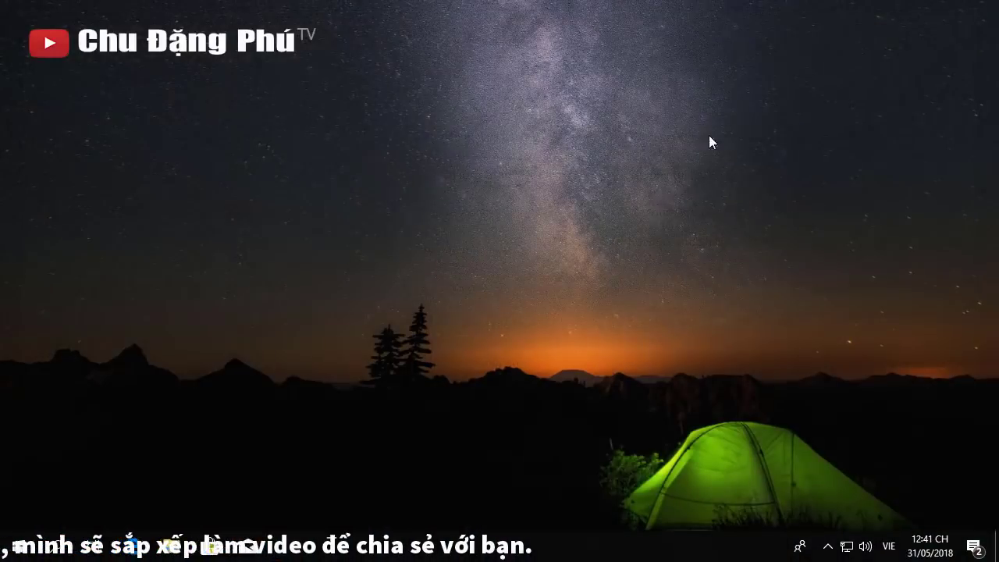
Step: Search Windows for "langu" and open the region and language settings (Cài đặt vùng và ngôn ngữ)
click(58, 548)
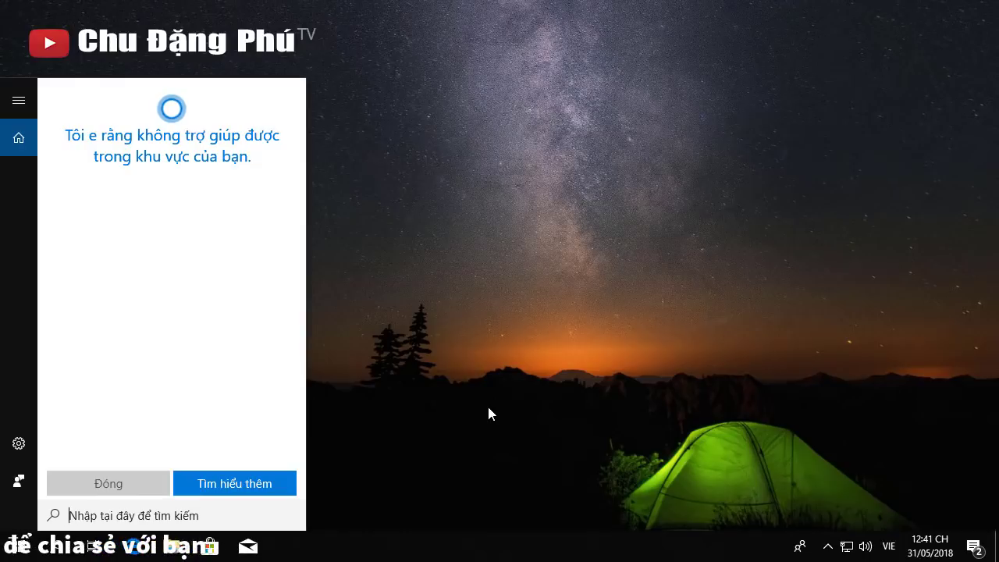
text(langu)
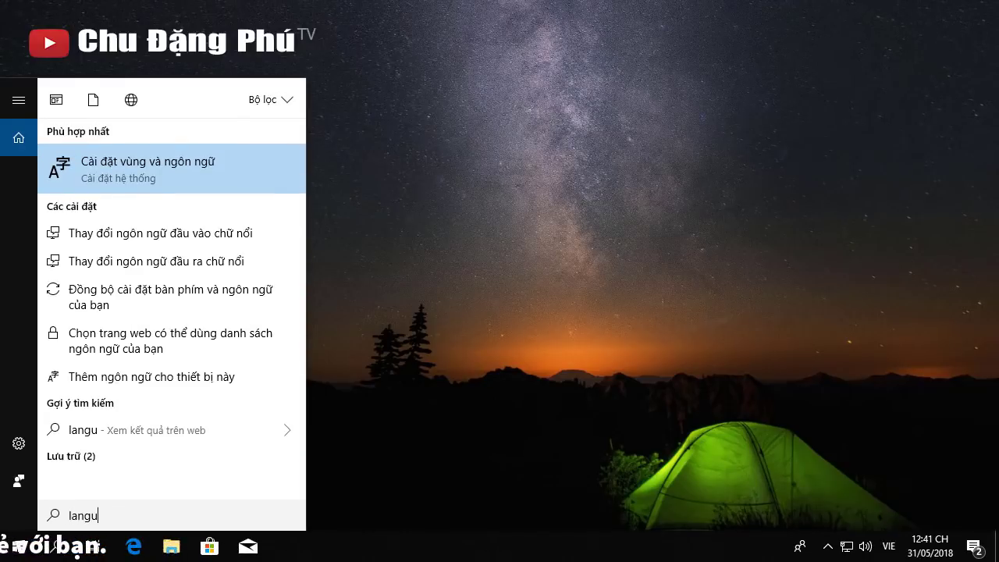
click(217, 164)
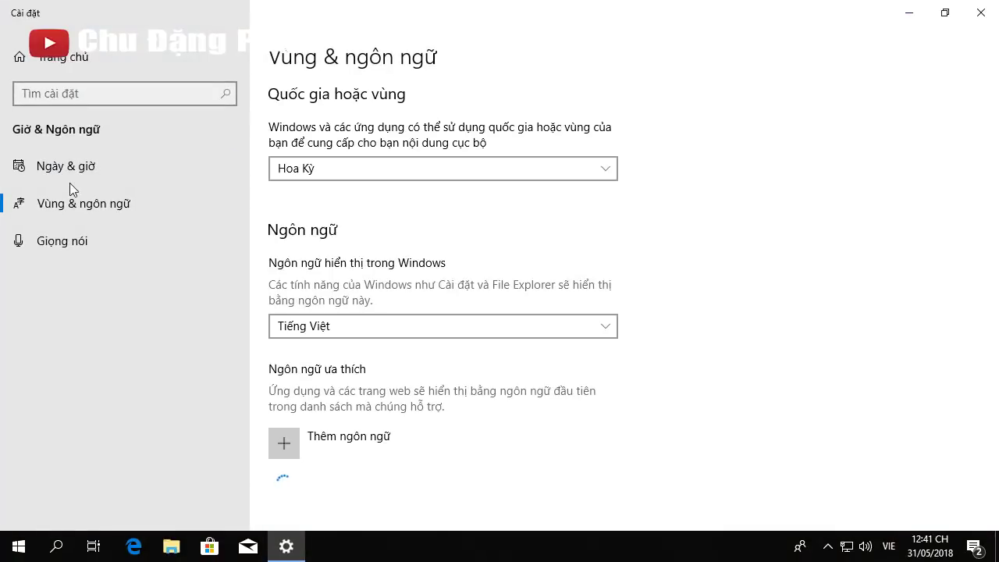
Step: Set the Windows display language to English (United States) and close the settings window
scroll(679, 355, down, 2)
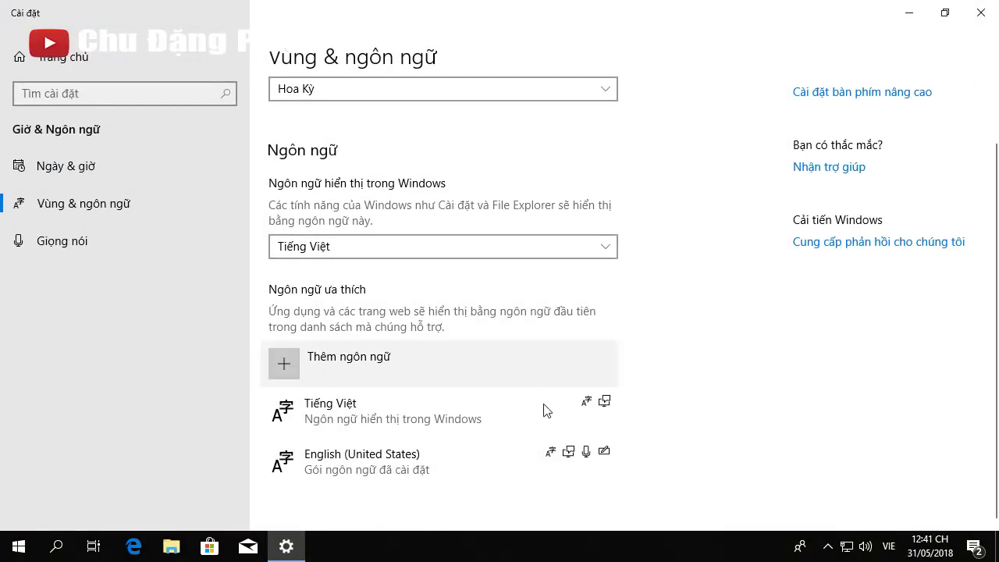
click(606, 248)
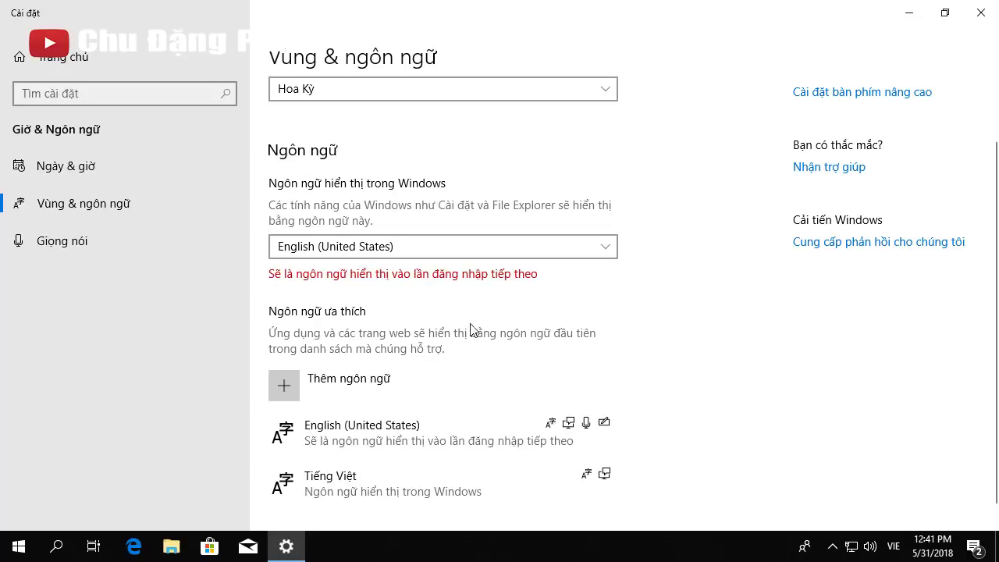
click(980, 13)
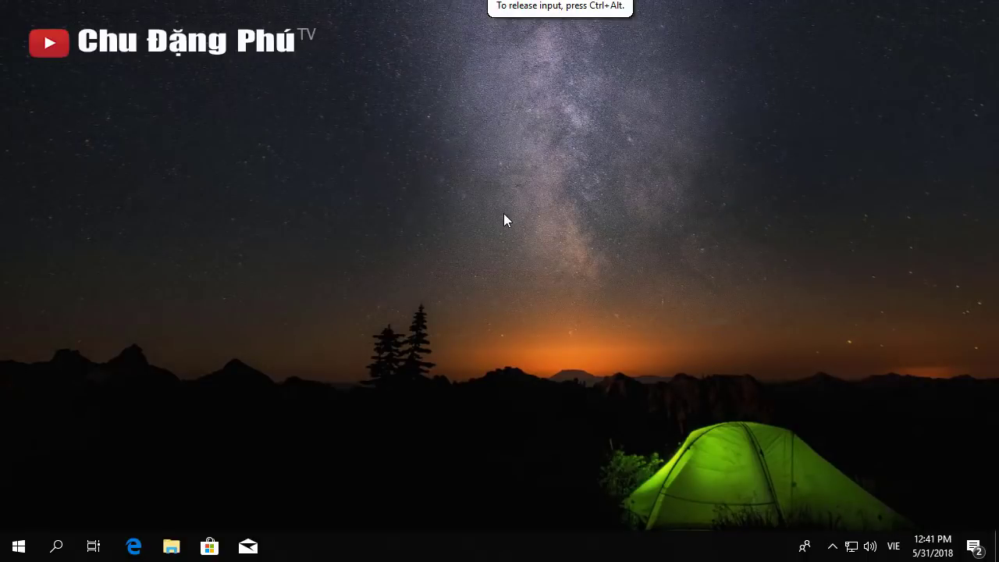
Step: Restart Windows (Khởi động lại) to apply the English display language and sign in with the account password
right_click(22, 545)
mouse_move(201, 495)
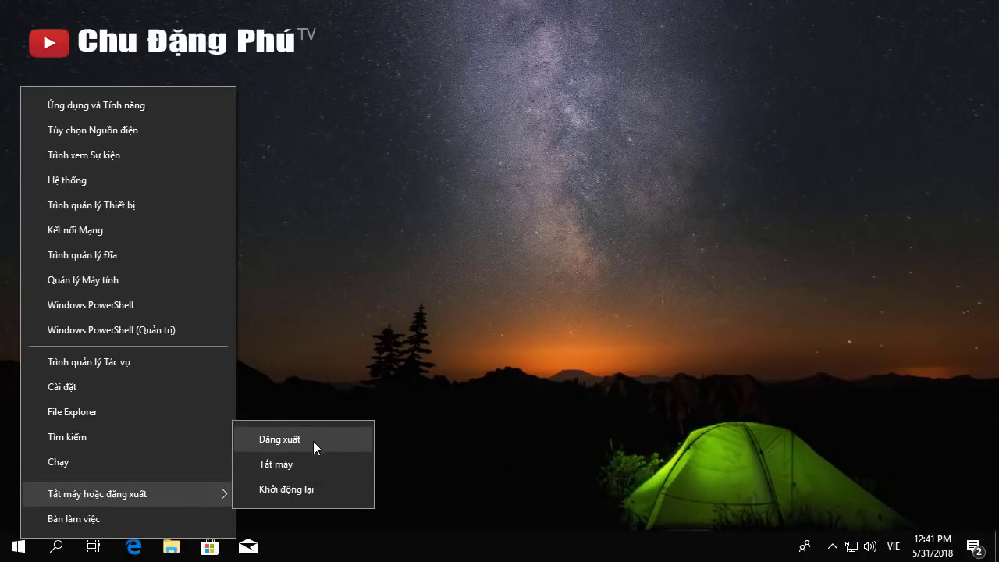
click(297, 492)
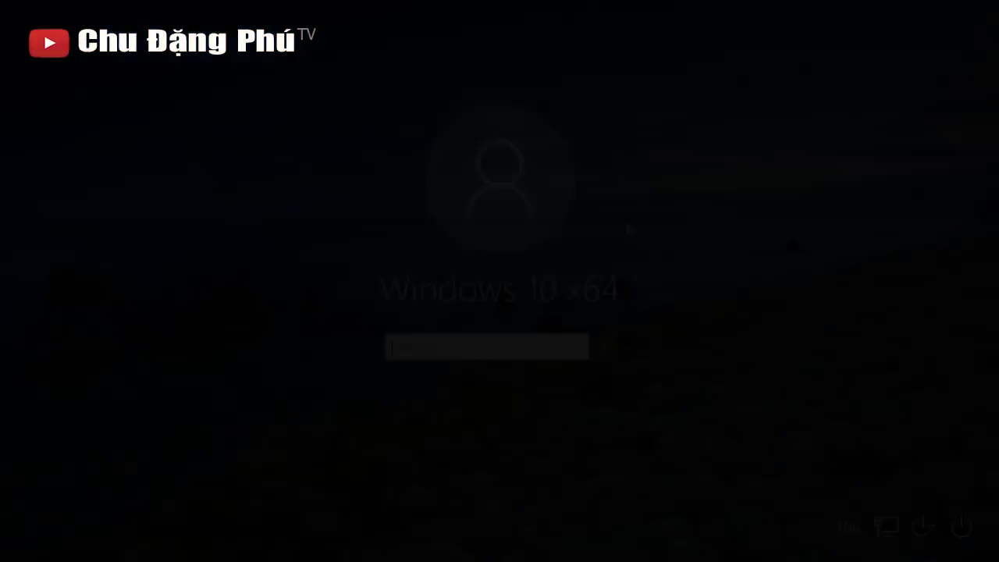
text(••)
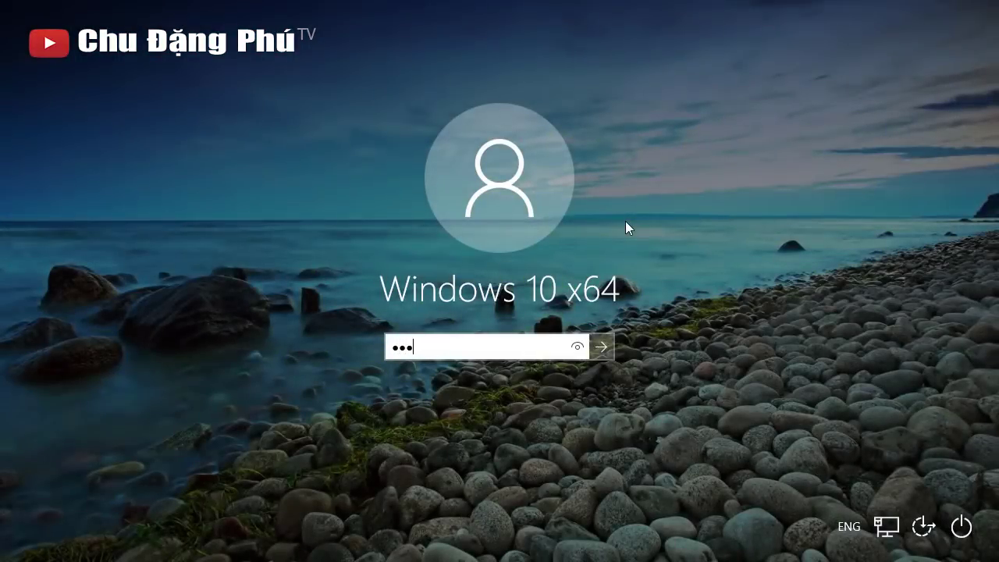
key(Return)
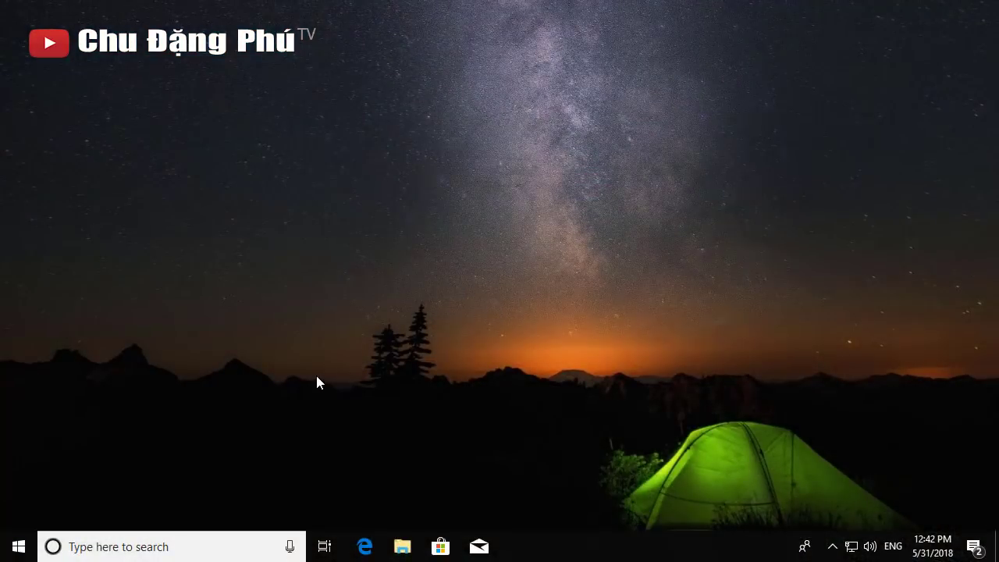
Step: Check the display language in the Start menu and in File Explorer's This PC view, then close File Explorer
click(18, 545)
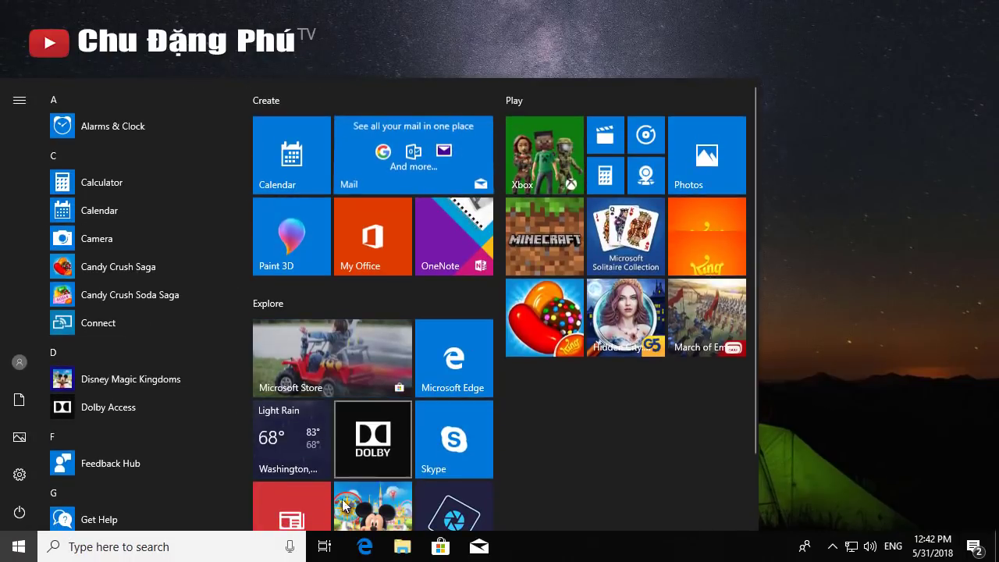
click(392, 537)
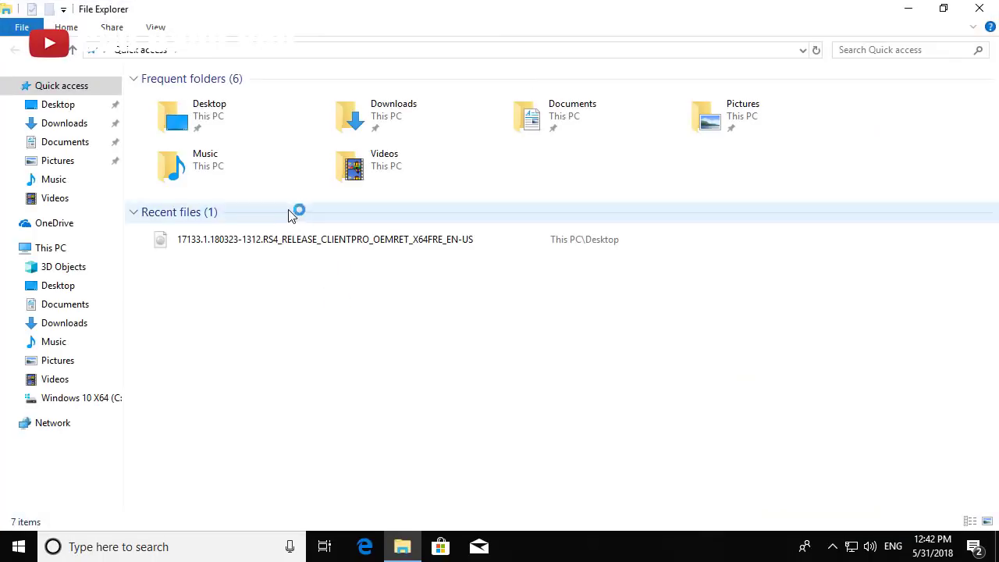
click(50, 249)
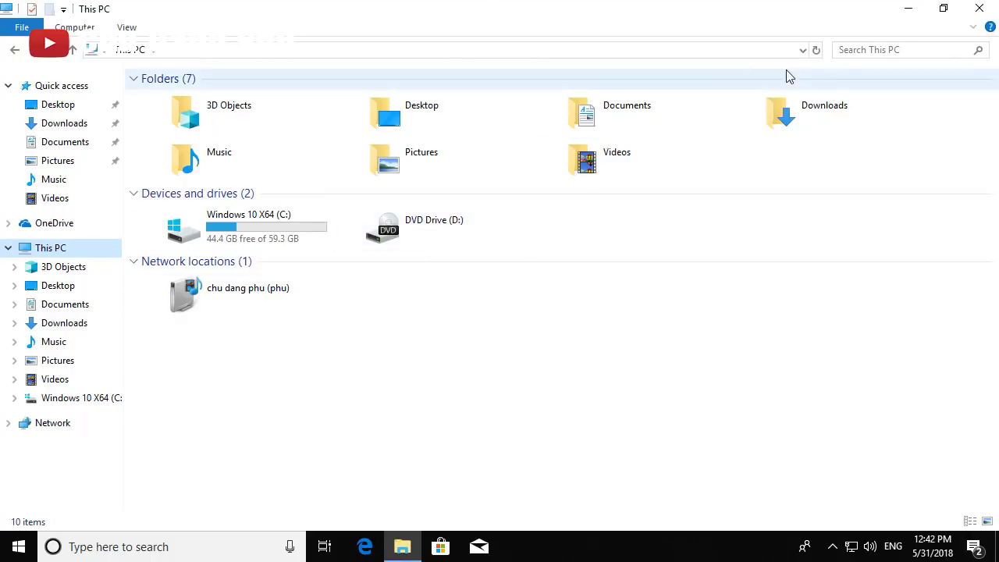
click(979, 10)
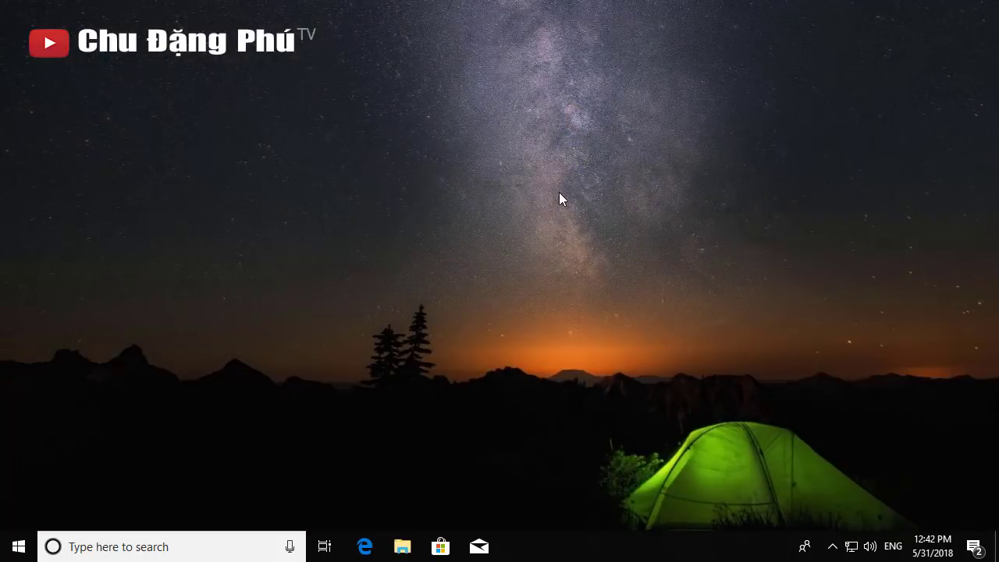